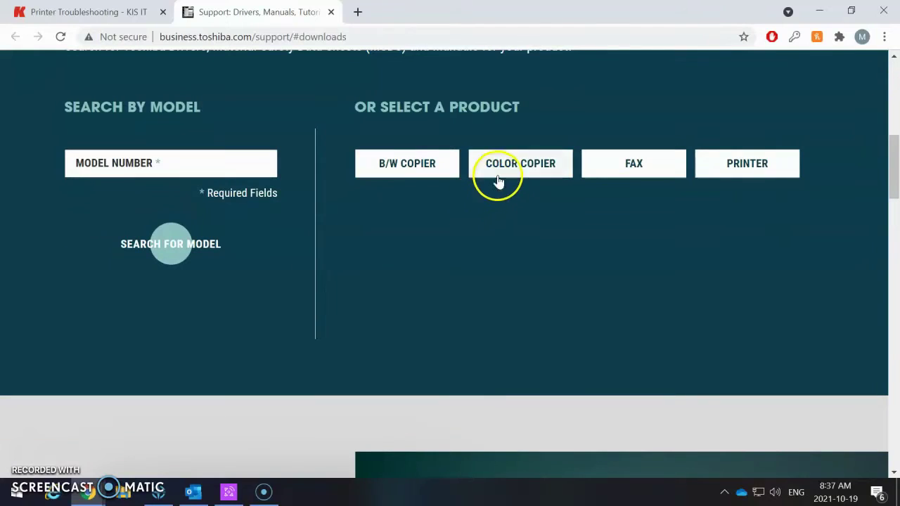
Open the downloads page for the e-STUDIO4555C from the color copier models
left_click(538, 160)
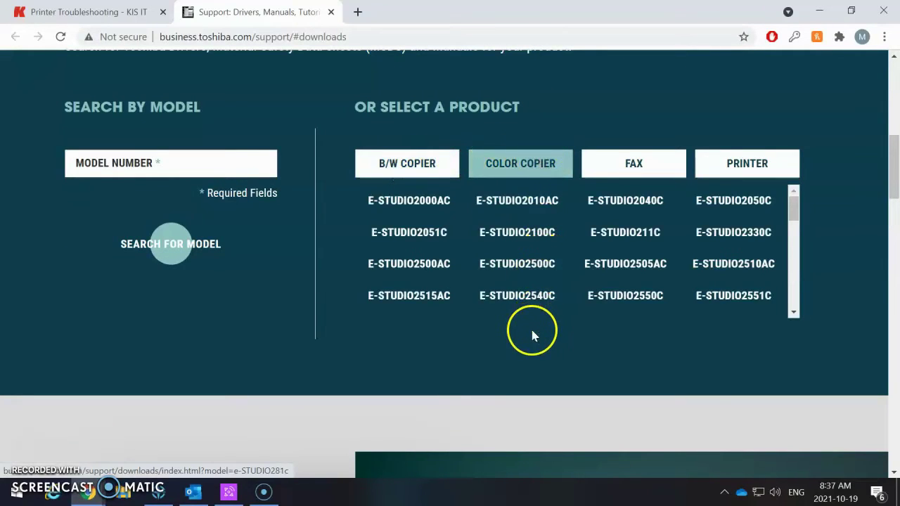
scroll(546, 281, "down", 2)
scroll(549, 278, "down", 1)
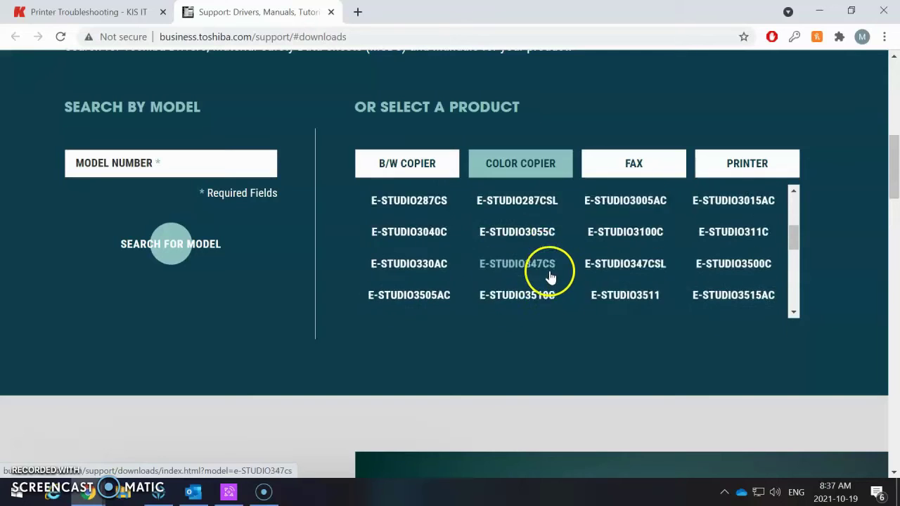
scroll(555, 280, "down", 1)
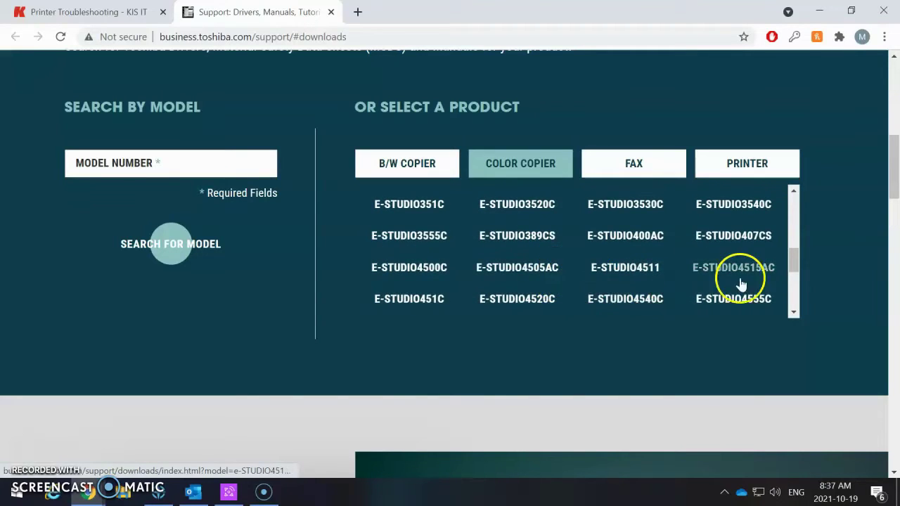
left_click(759, 307)
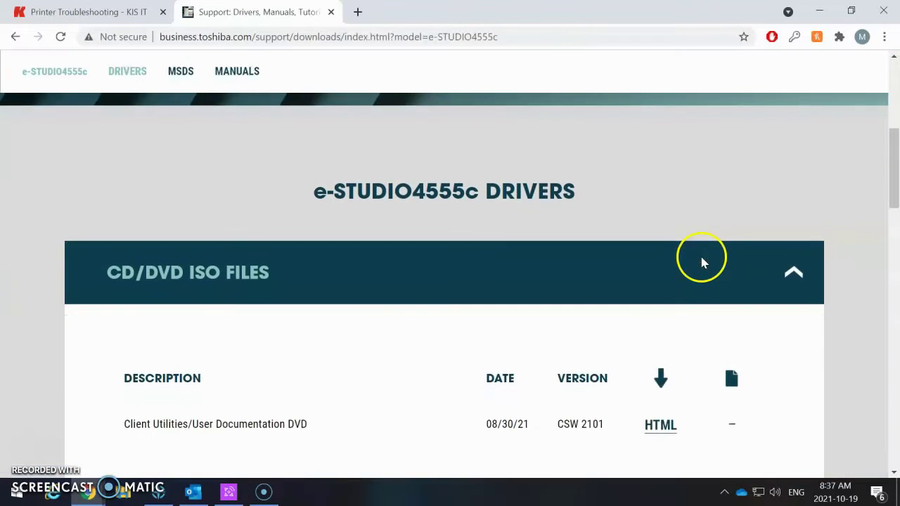
Expand the E-Bridge Current Drivers section on the e-STUDIO4555c drivers page
scroll(701, 256, "down", 2)
scroll(706, 263, "down", 1)
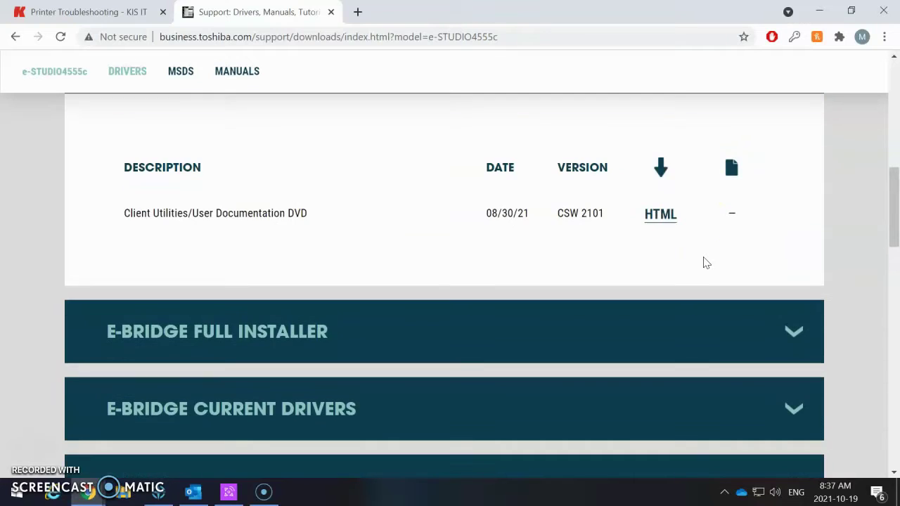
scroll(707, 263, "down", 1)
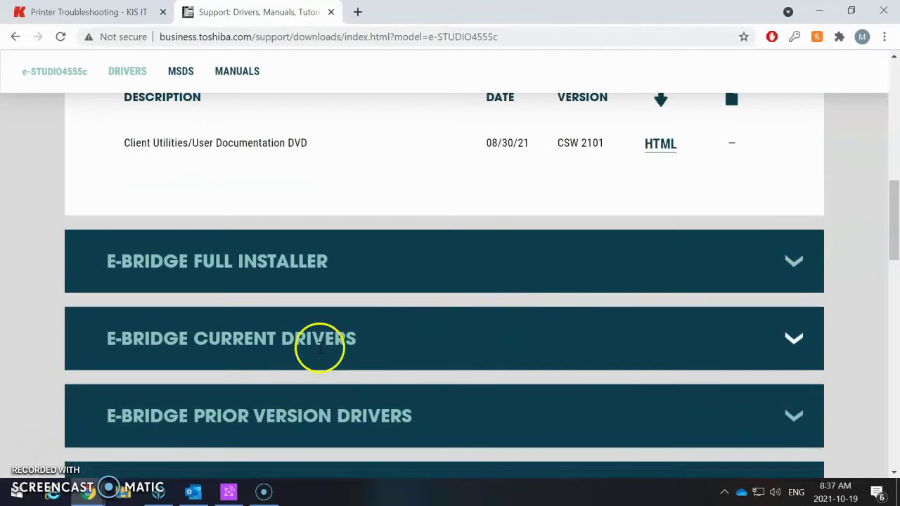
left_click(811, 343)
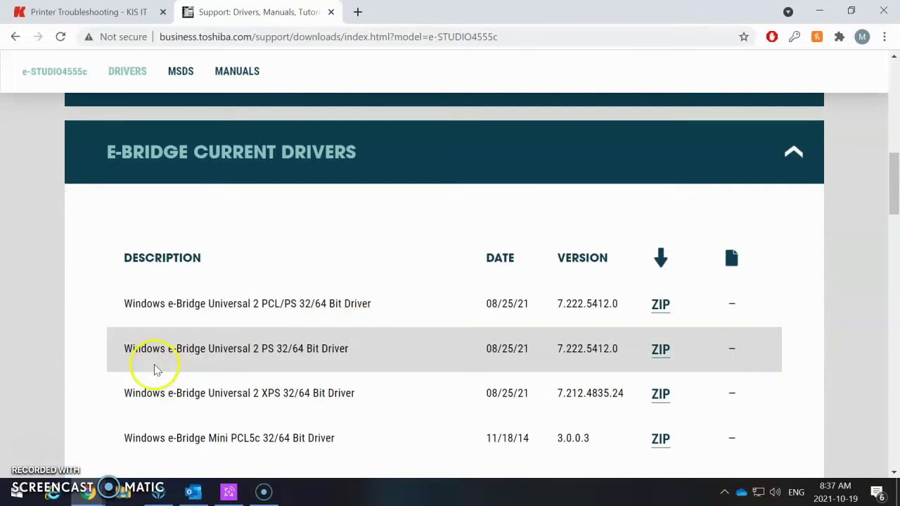
Examine the current driver list for the Windows Universal 2 PCL/PS entry and the Mac OSX 10.7.5 and later entries
left_click_drag(124, 304, 324, 298)
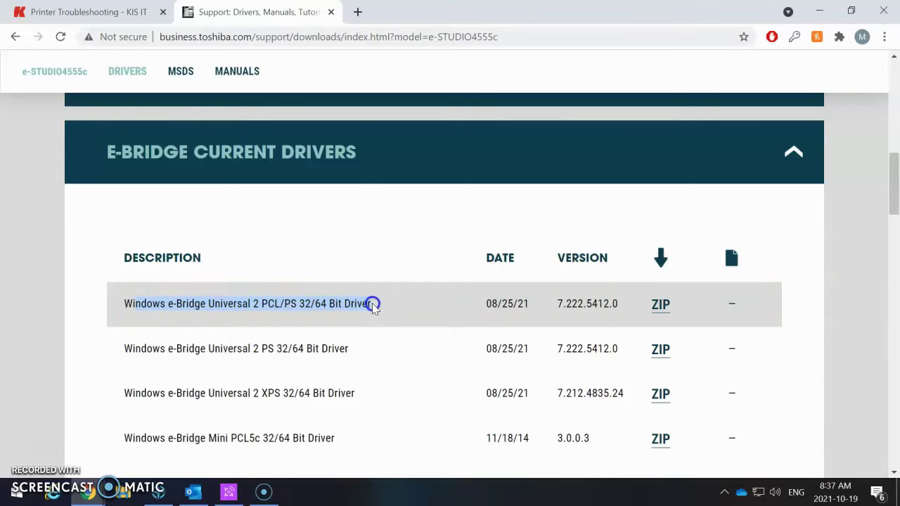
left_click_drag(375, 307, 377, 310)
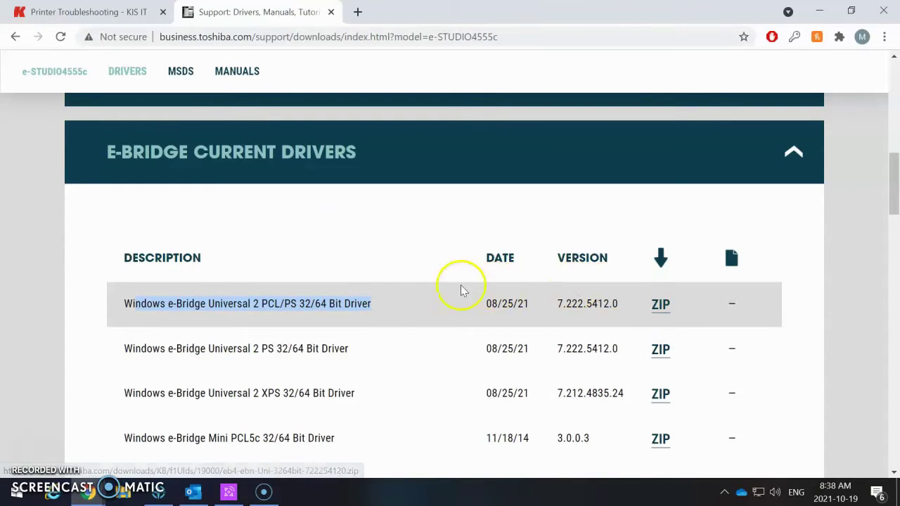
scroll(364, 321, "down", 2)
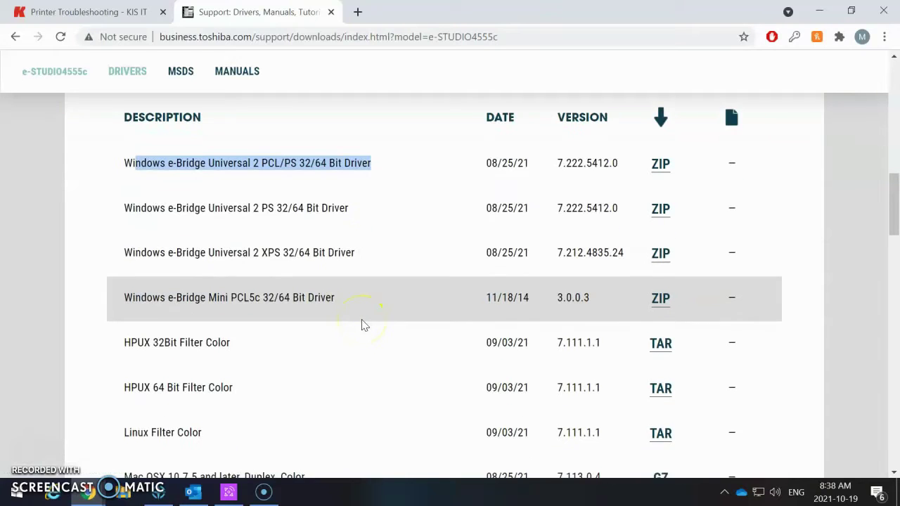
scroll(363, 324, "down", 1)
scroll(363, 325, "down", 1)
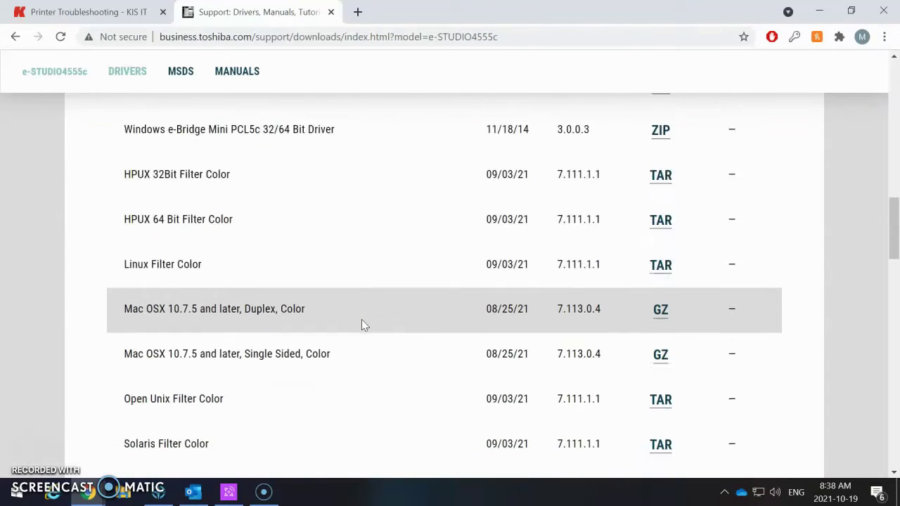
scroll(361, 324, "down", 1)
left_click(311, 304)
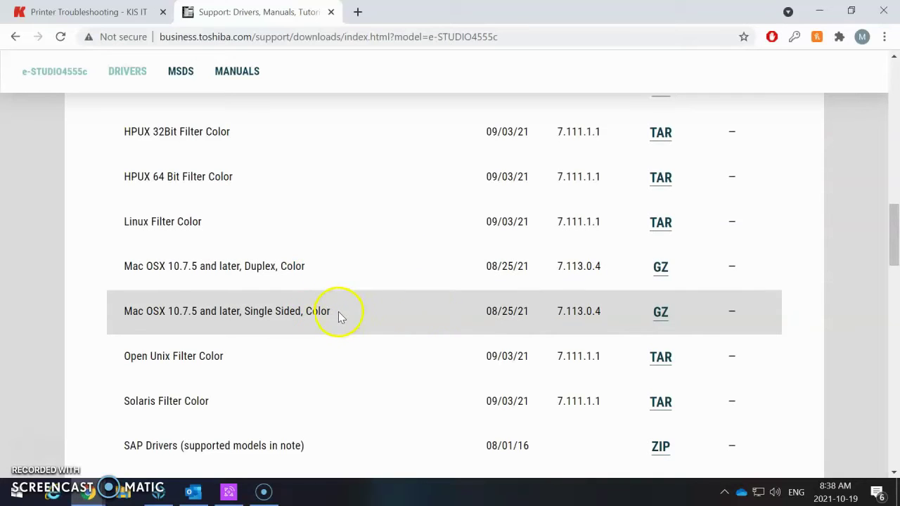
left_click_drag(338, 317, 120, 327)
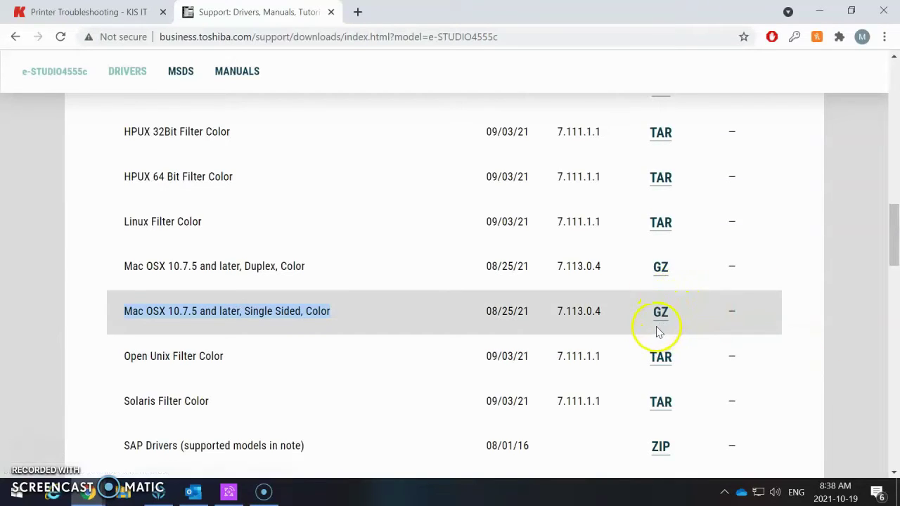
Download the ZIP of the Windows e-Bridge Universal 2 PCL/PS 32/64 Bit Driver
scroll(787, 169, "up", 2)
scroll(788, 169, "up", 4)
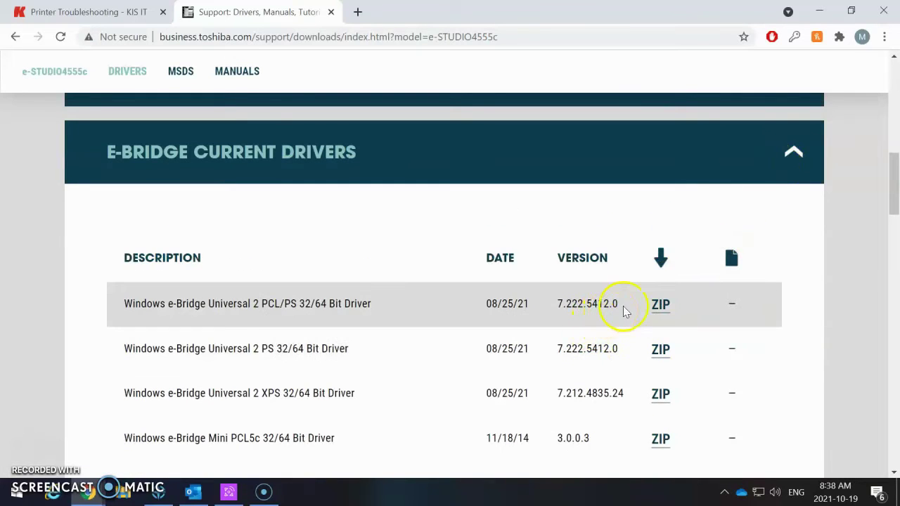
left_click(655, 305)
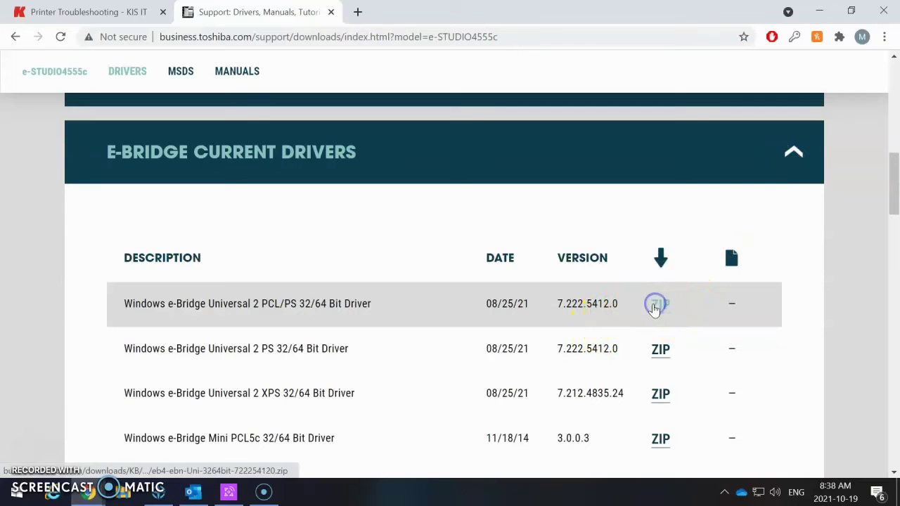
scroll(653, 311, "down", 1)
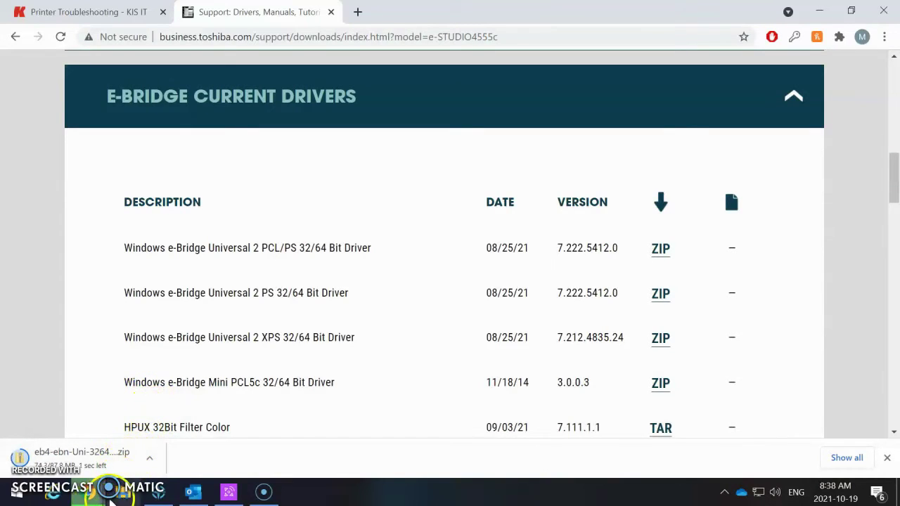
Open the downloaded driver archive, extract all its files to the suggested Downloads subfolder, and close the archive window
left_click(102, 461)
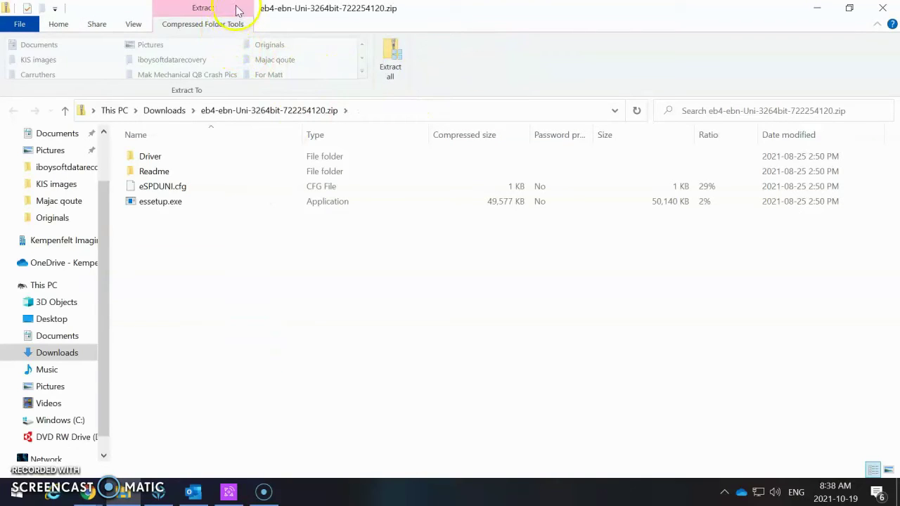
left_click(391, 58)
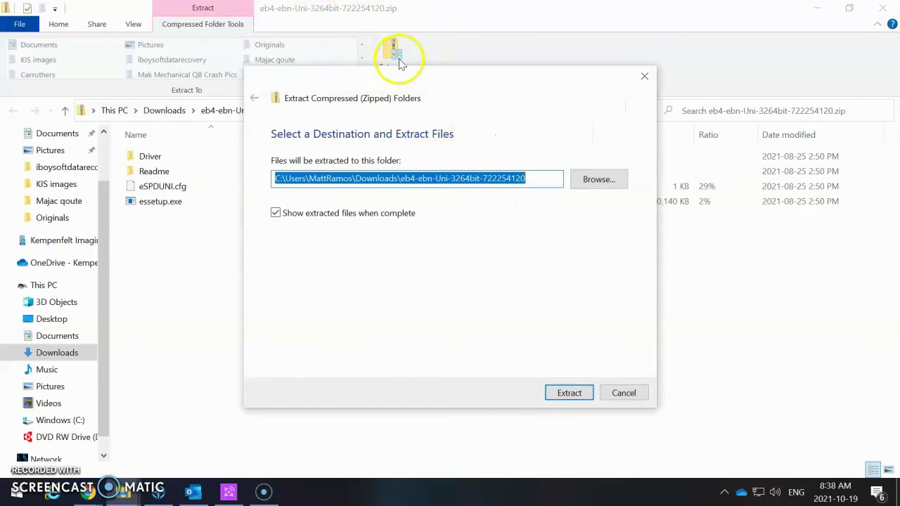
left_click(571, 393)
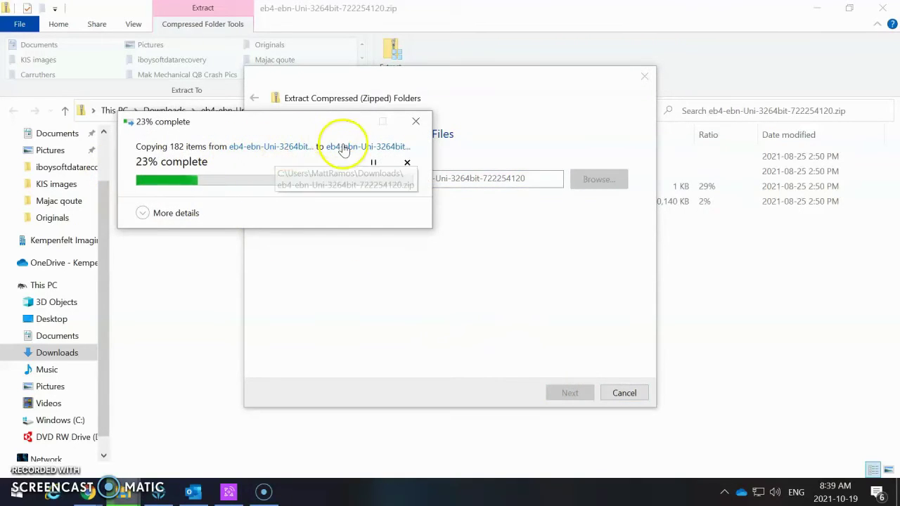
left_click(883, 8)
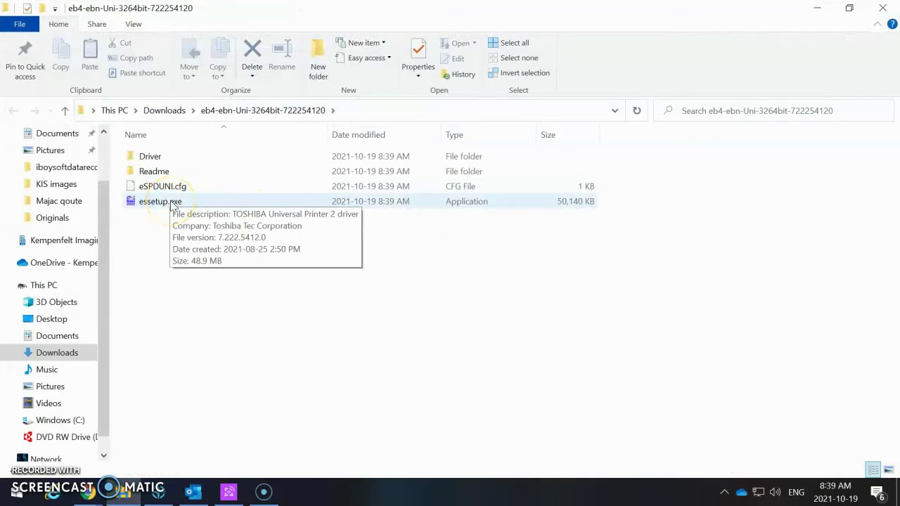
Run essetup.exe from the extracted folder, continue in English (United States), and accept the license agreement
double_click(173, 203)
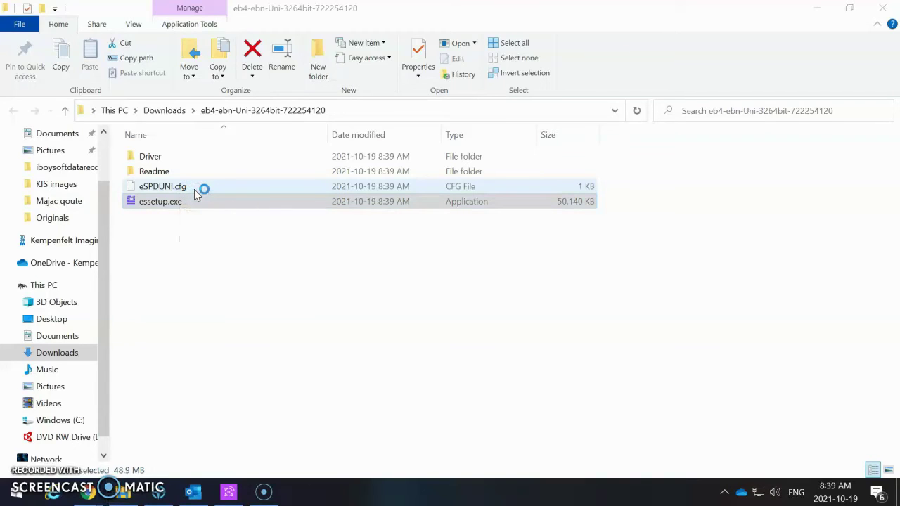
left_click(210, 190)
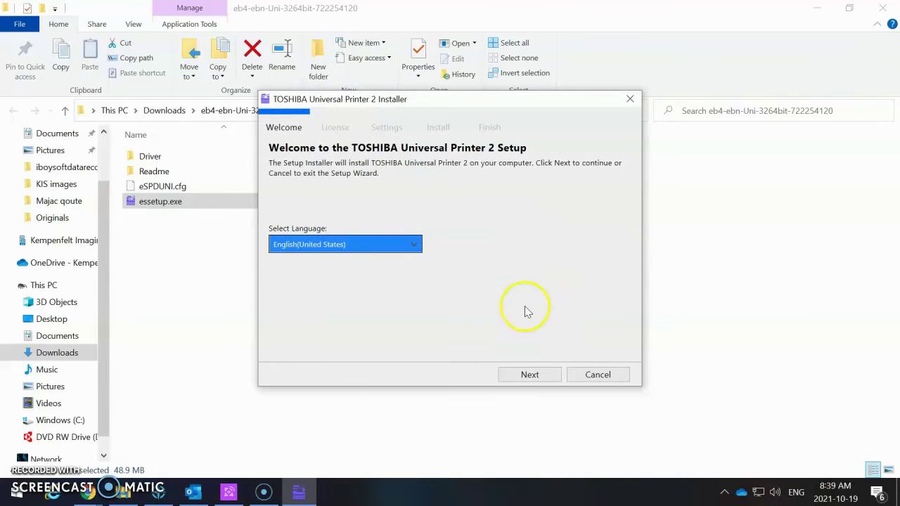
left_click(533, 374)
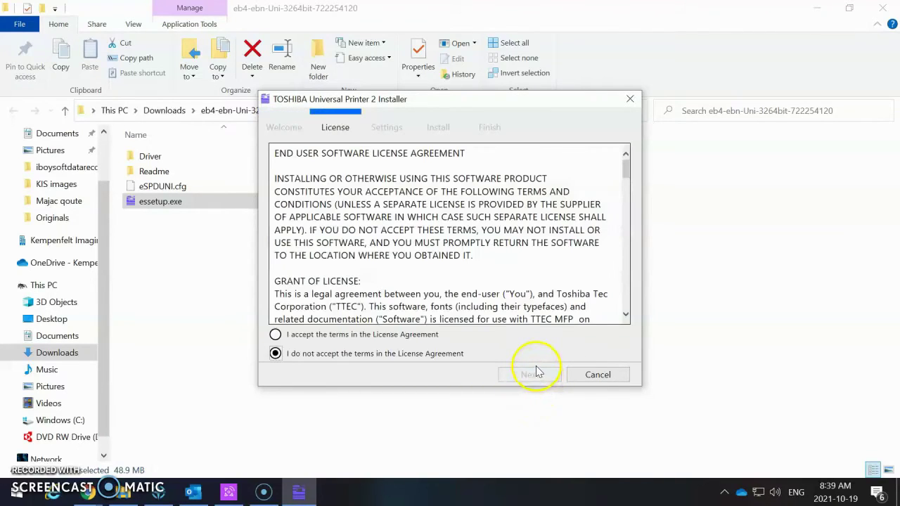
left_click(430, 335)
scroll(476, 247, "down", 10)
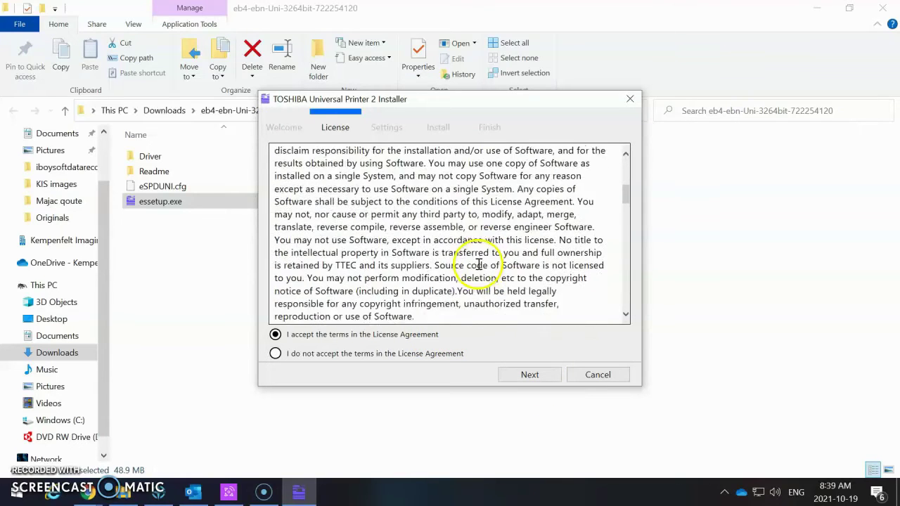
left_click(531, 372)
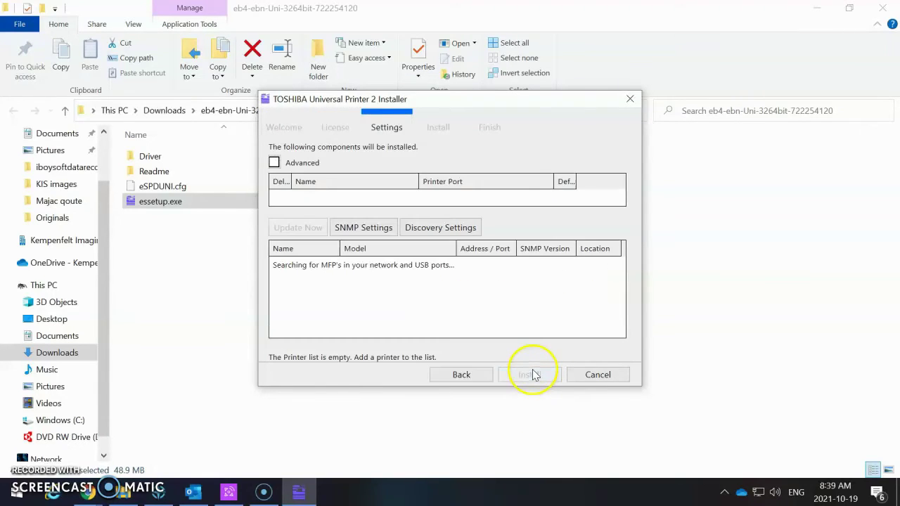
Select the discovered TOSHIBA e-STUDIO7506AC at 192.168.0.204 as the printer and install the driver for it
left_click(518, 344)
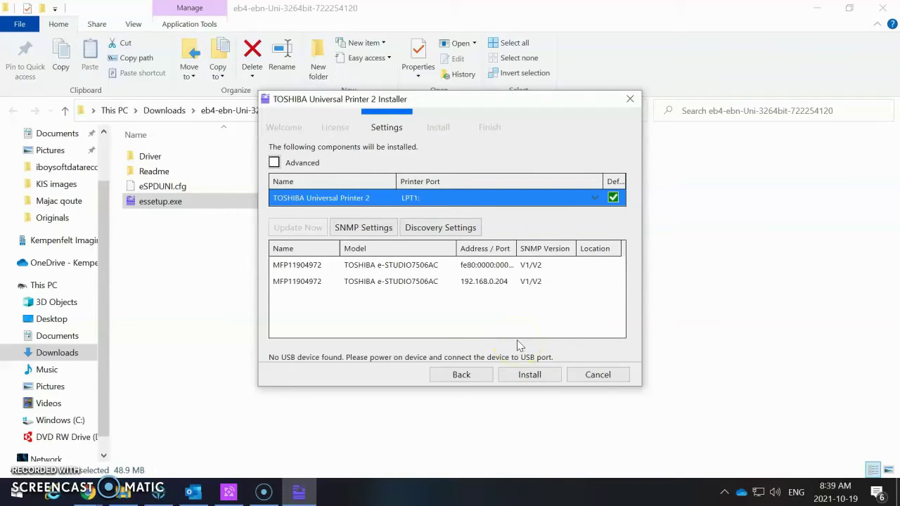
left_click(393, 283)
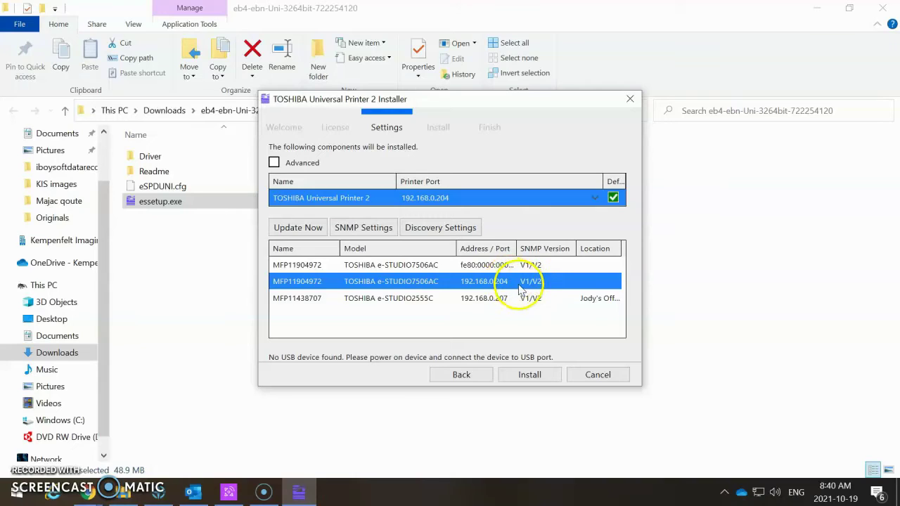
left_click(539, 375)
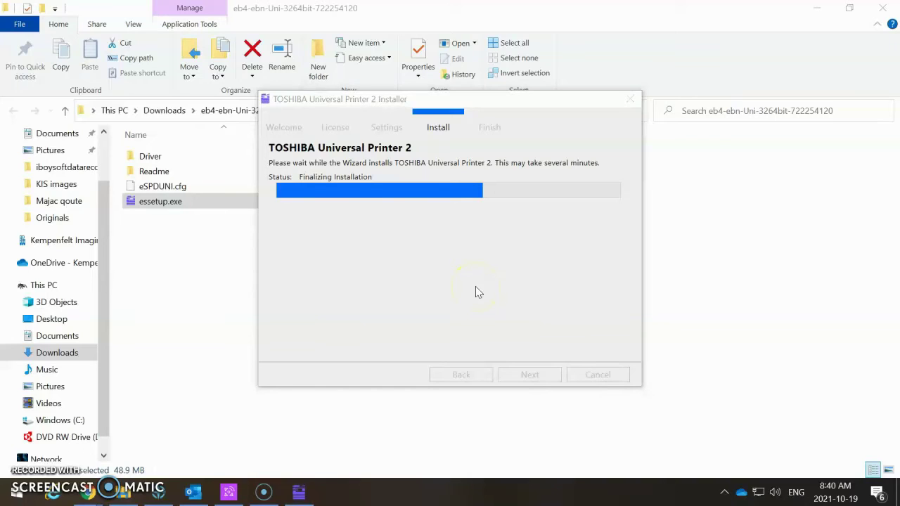
left_click(214, 205)
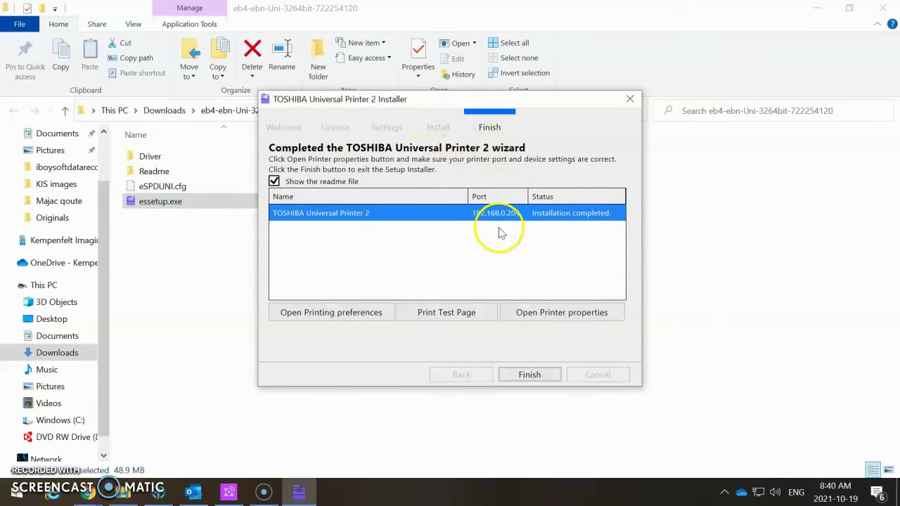
Rename the installed printer to "TOSHIBA Black & White" in its printer properties
left_click(529, 312)
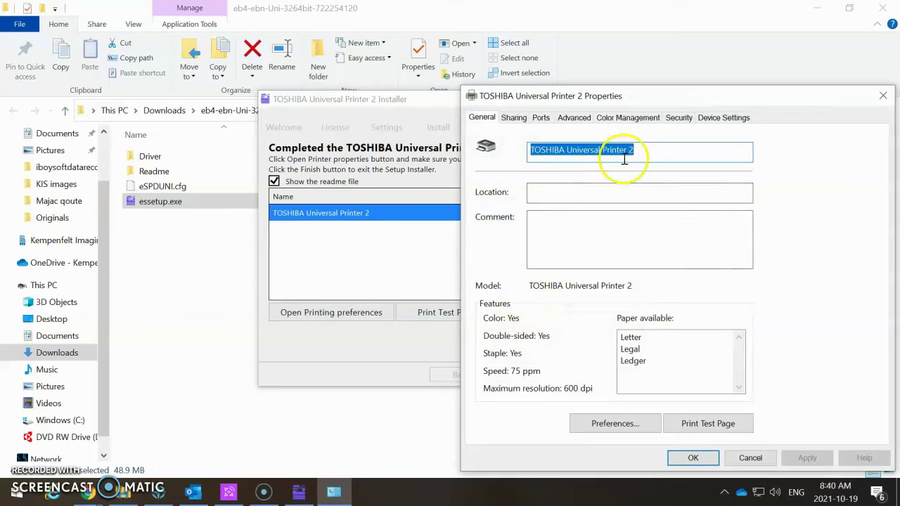
left_click(657, 156)
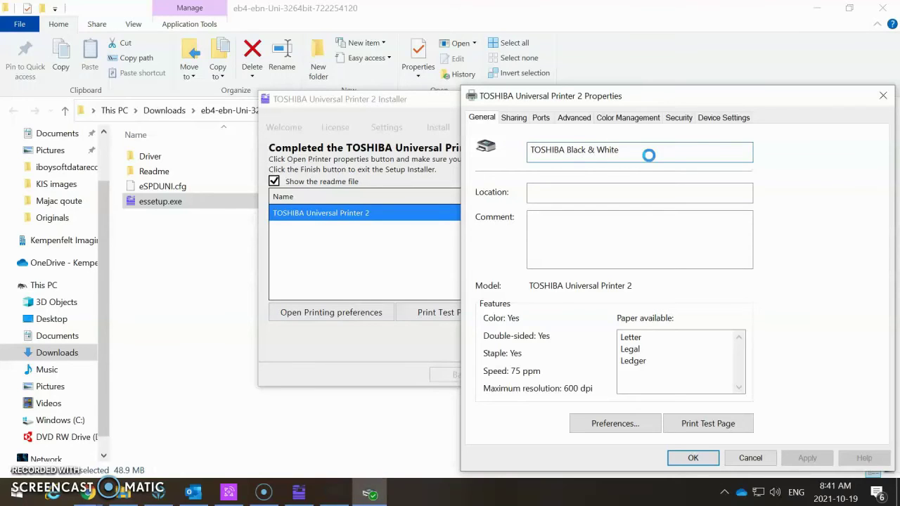
key("Return")
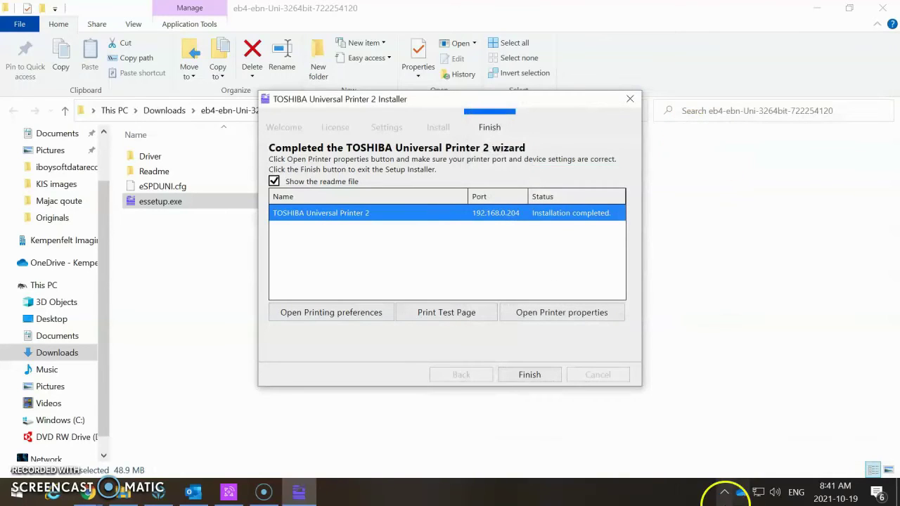
Finish the Toshiba setup wizard and close the extracted driver folder
left_click(559, 375)
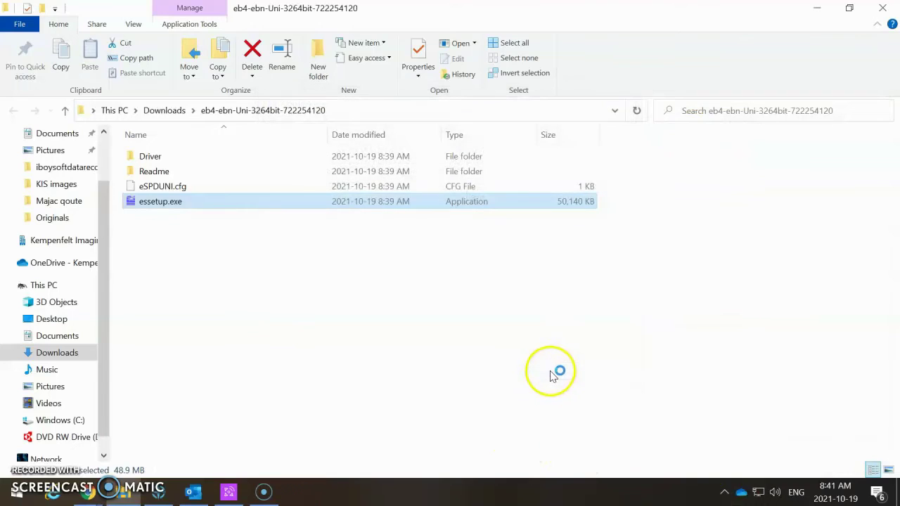
left_click(321, 201)
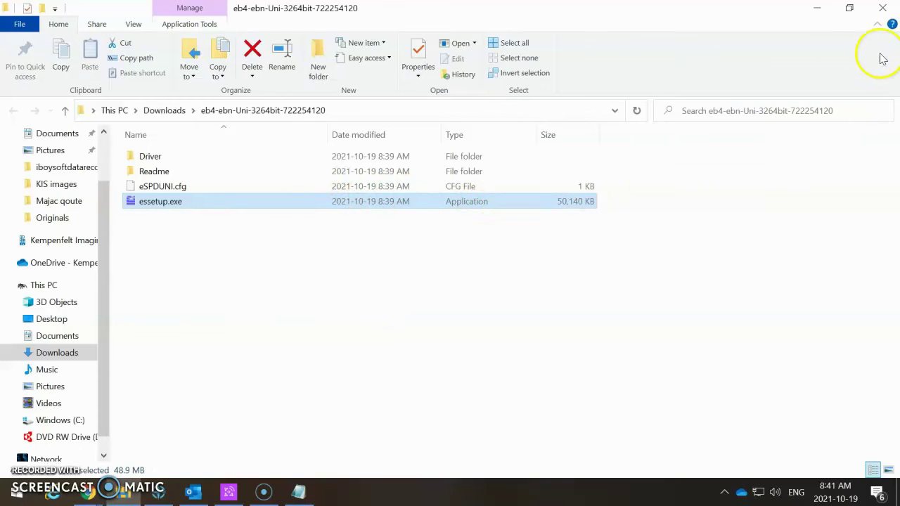
left_click(882, 10)
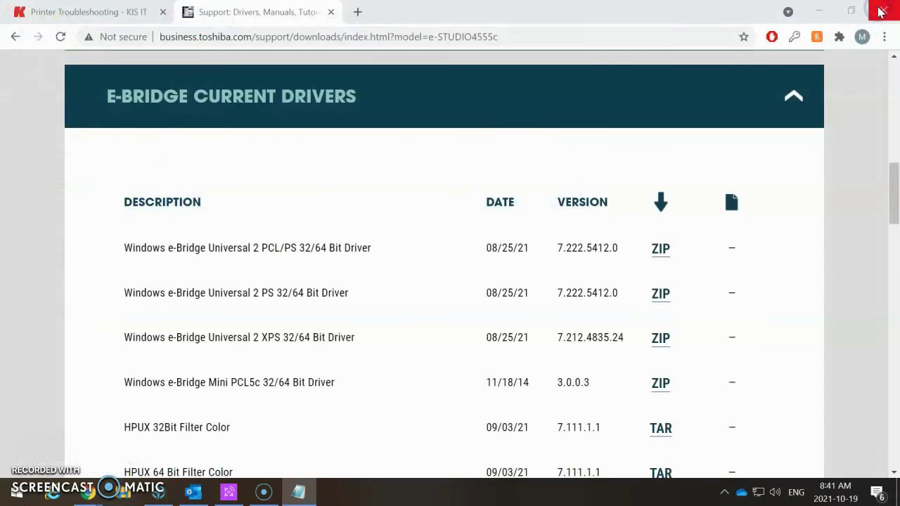
Search Windows for "printer" and open the Printers & scanners settings in a maximized window
left_click(853, 17)
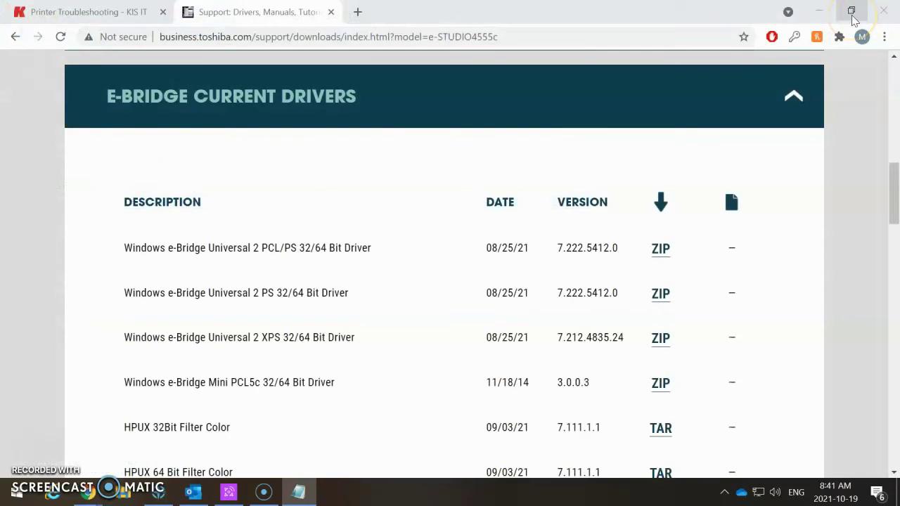
key("super")
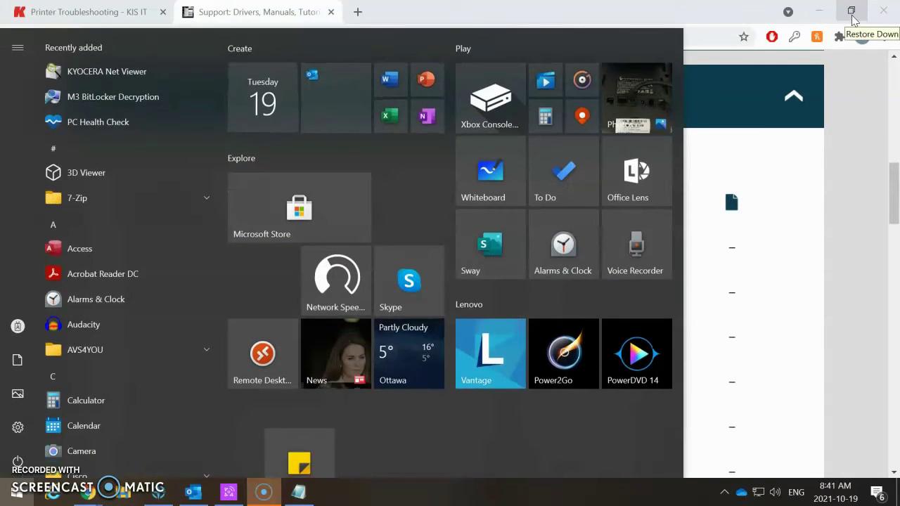
type("nter")
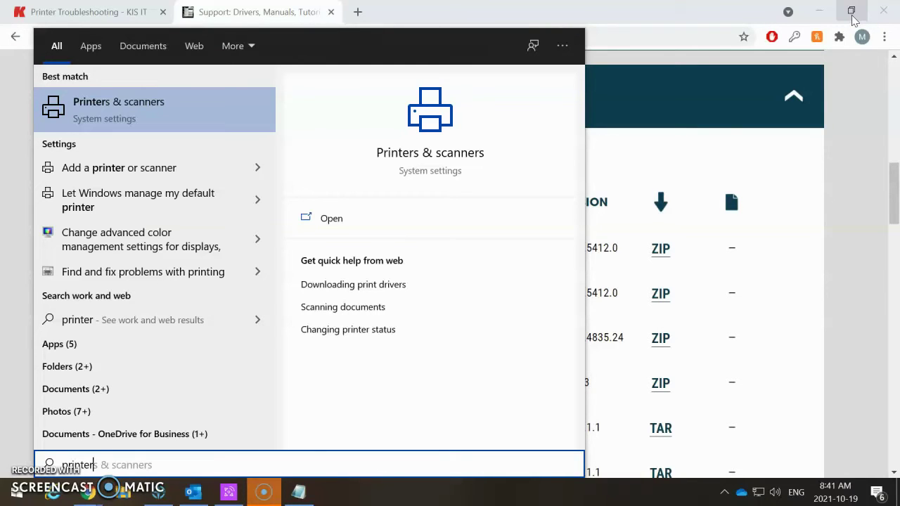
key("Escape")
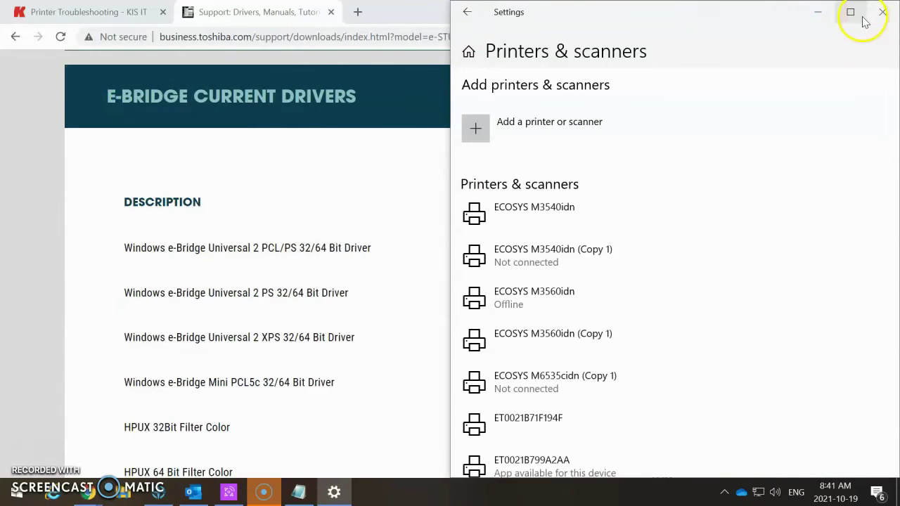
left_click(863, 21)
Find TOSHIBA Black & White in the list of printers and open its printing preferences
scroll(422, 137, "down", 5)
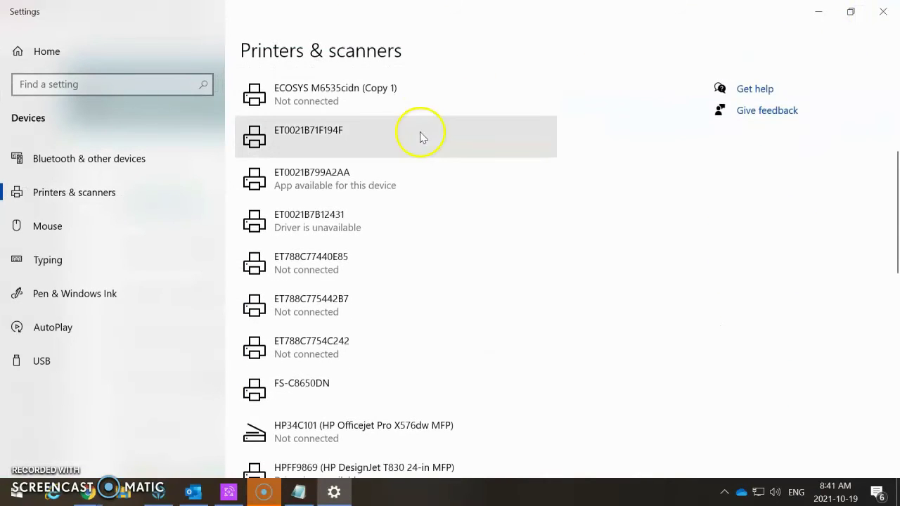
scroll(422, 137, "down", 8)
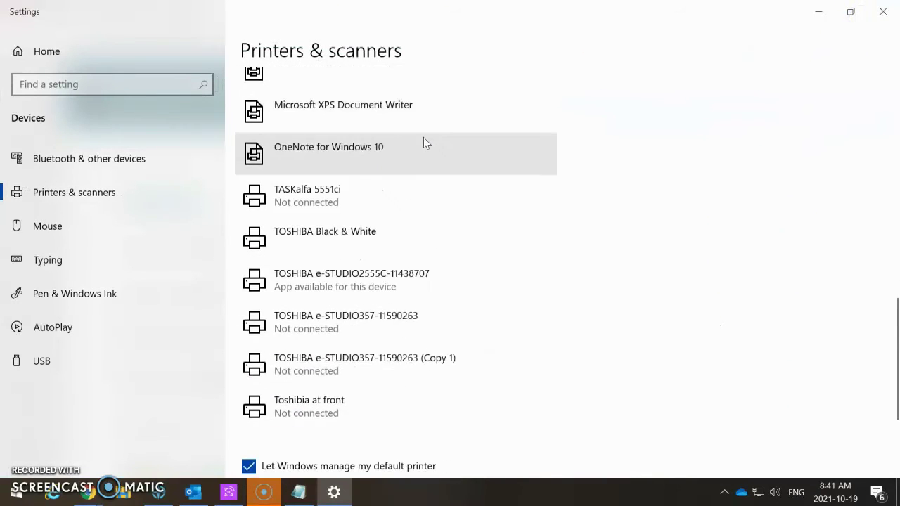
scroll(426, 143, "down", 3)
scroll(430, 142, "up", 1)
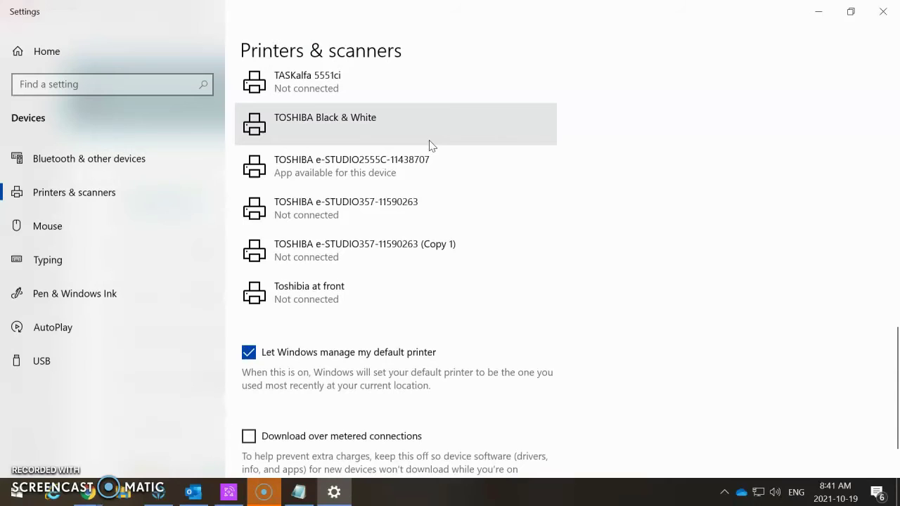
left_click(431, 144)
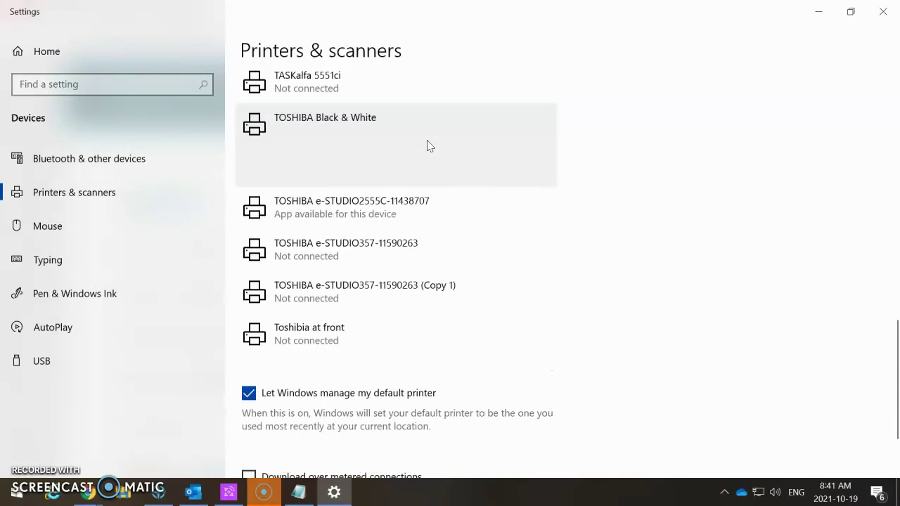
left_click(454, 173)
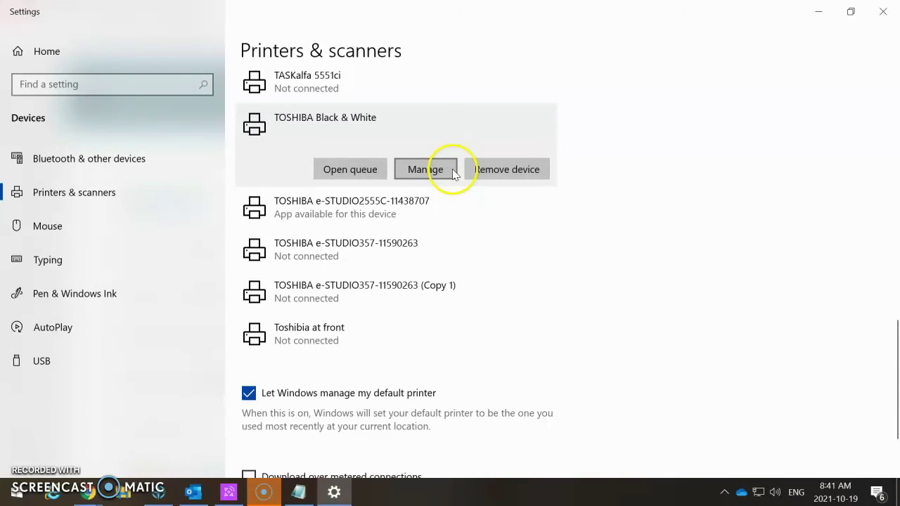
left_click(454, 170)
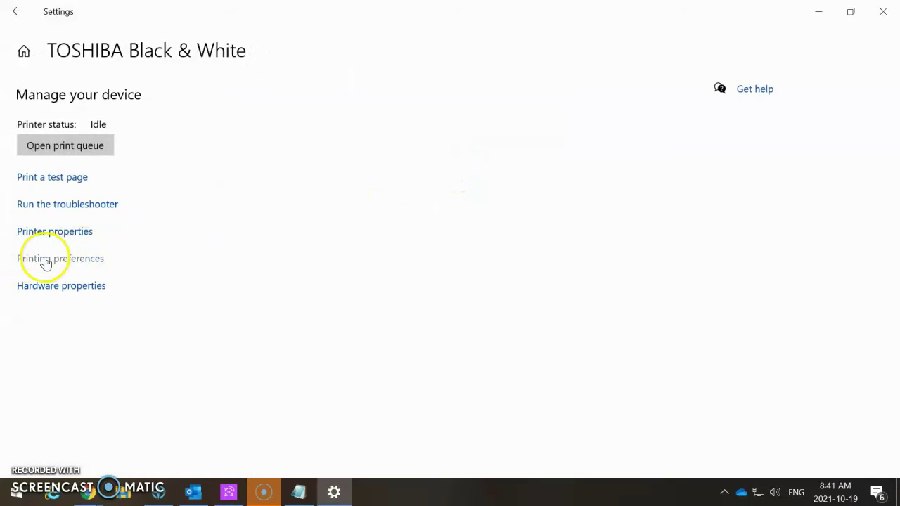
left_click(120, 260)
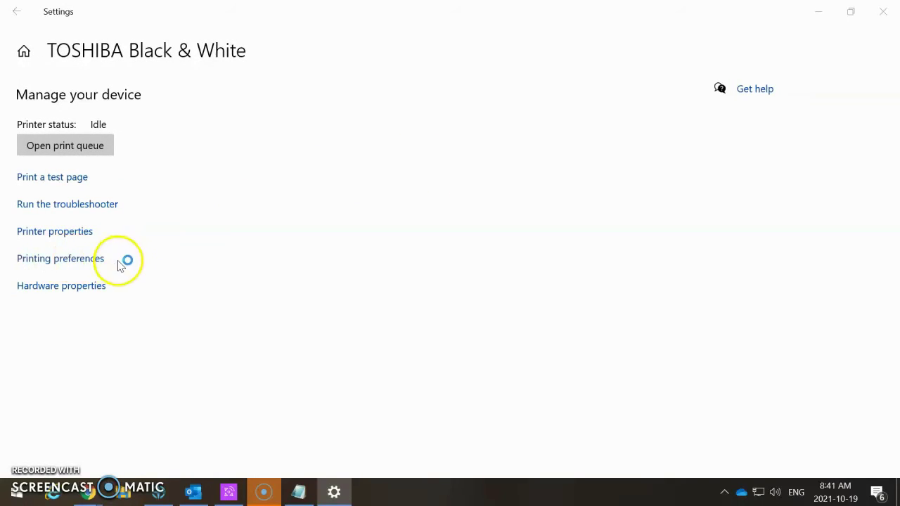
Set the printer's default color mode to Black and White, apply the change and close the printing preferences
left_click_drag(171, 104, 191, 74)
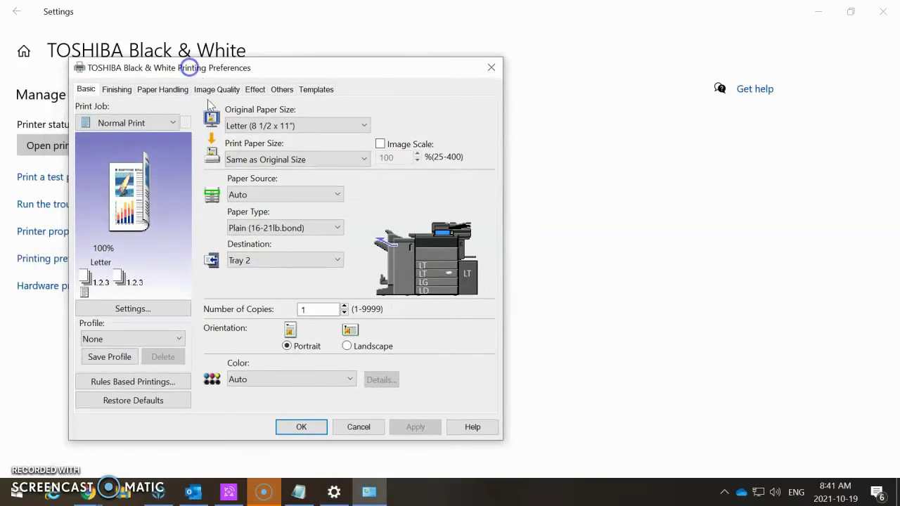
left_click(239, 382)
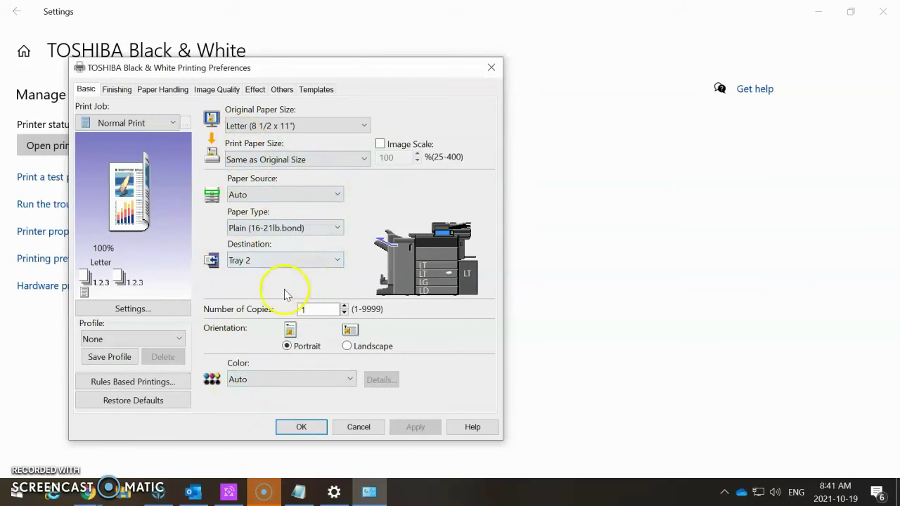
left_click(244, 383)
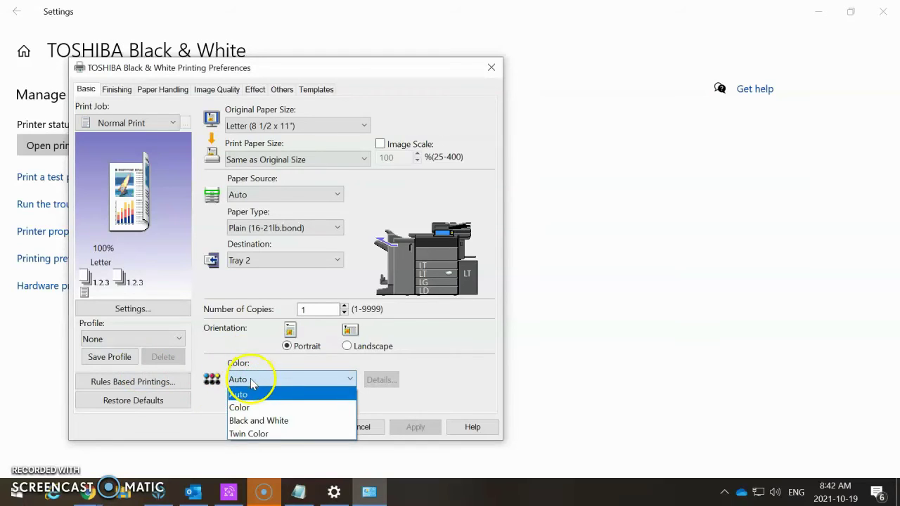
left_click(256, 422)
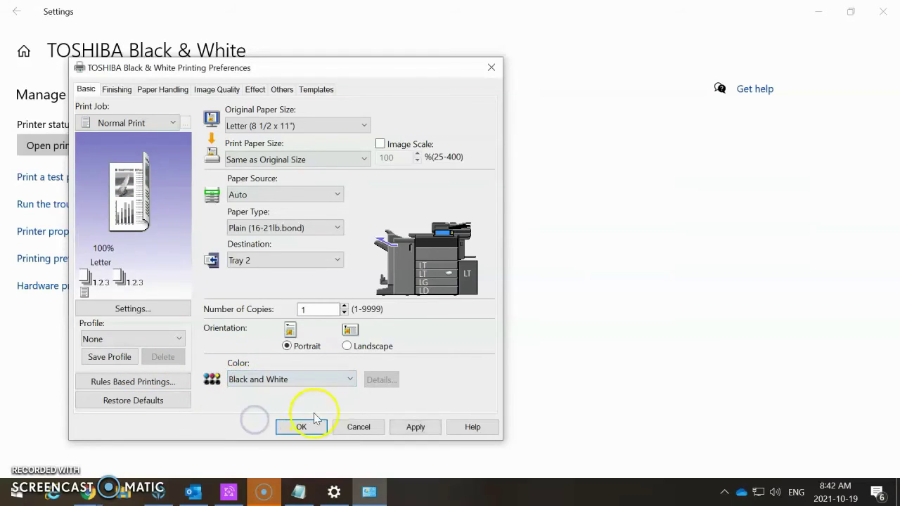
left_click(415, 428)
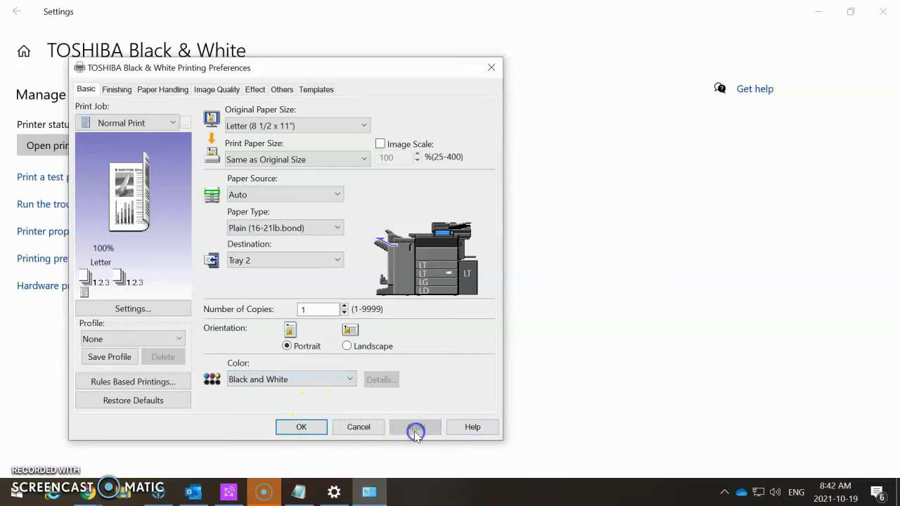
left_click(315, 429)
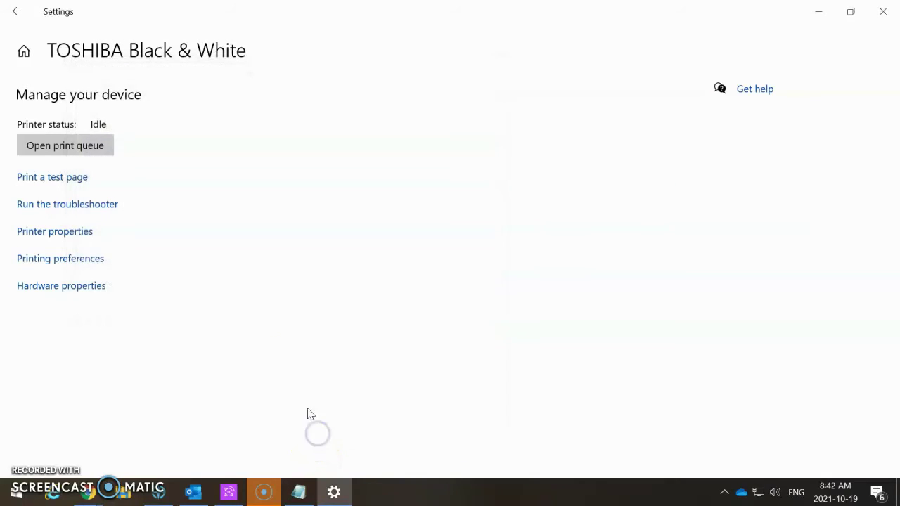
Return to the list of printers and scanners and locate the TOSHIBA Black & White entry
left_click(17, 16)
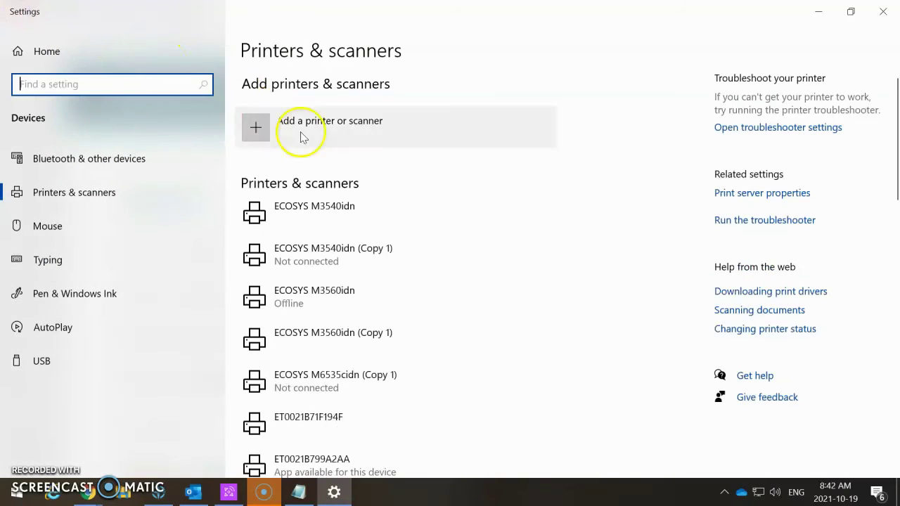
scroll(642, 349, "down", 5)
scroll(641, 350, "down", 10)
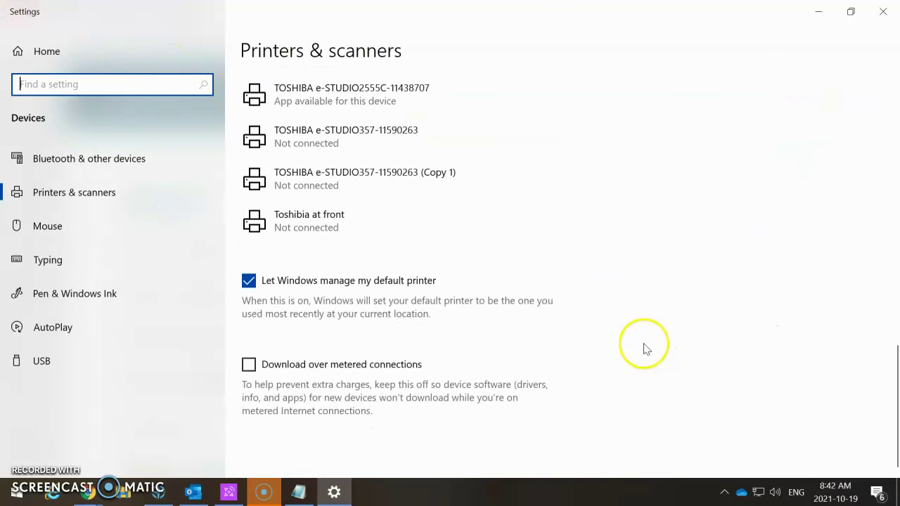
scroll(643, 350, "up", 1)
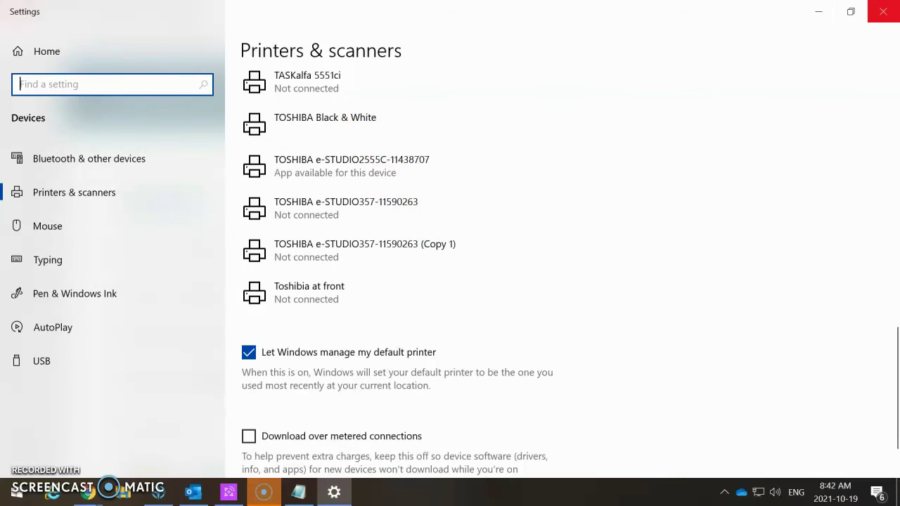
Close the Settings window and minimize the browser to show the desktop
left_click(880, 7)
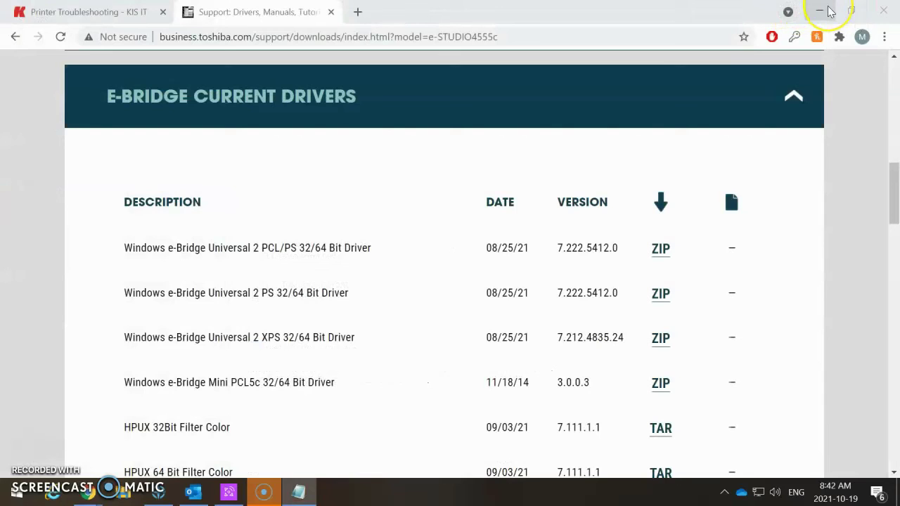
left_click(823, 11)
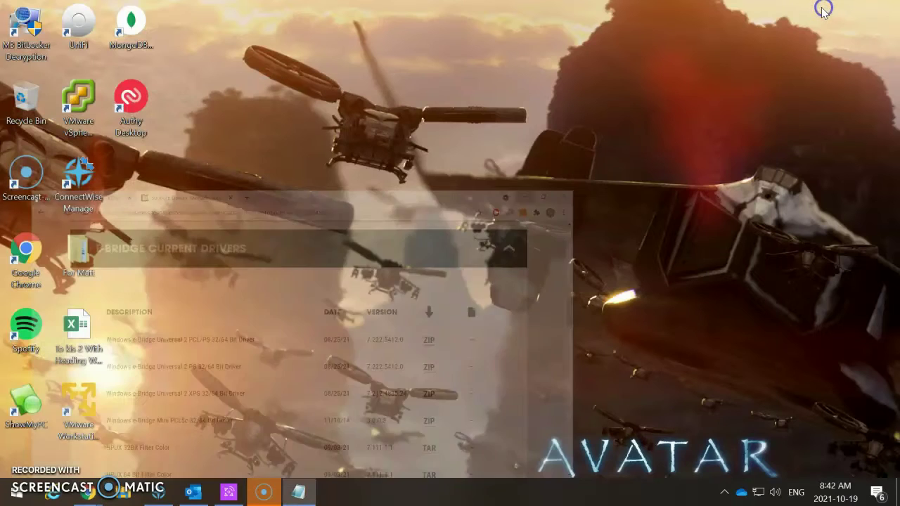